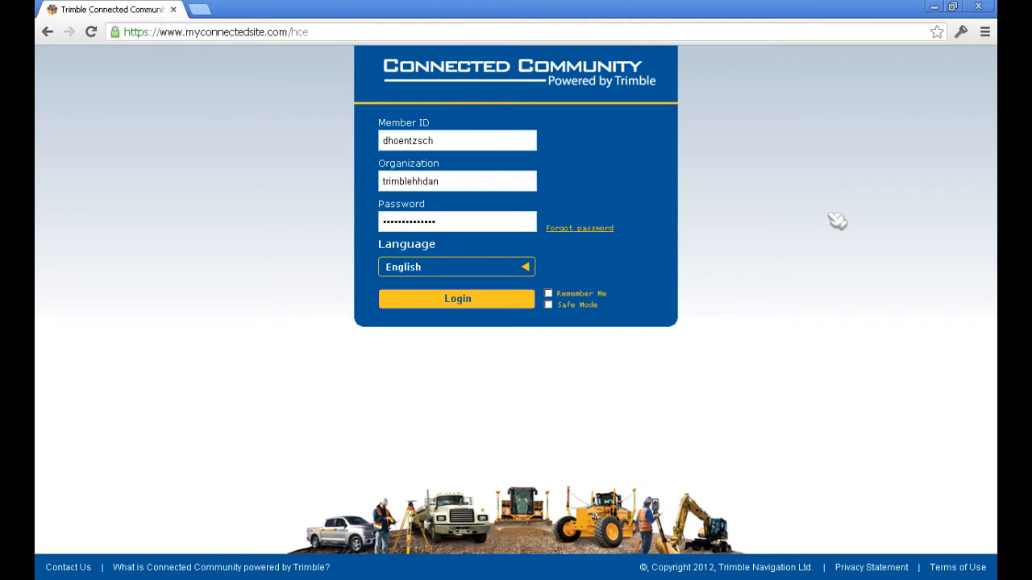
# Step: Log in to Connected Community and open Manage Devices under Administration
pyautogui.click(456, 303)
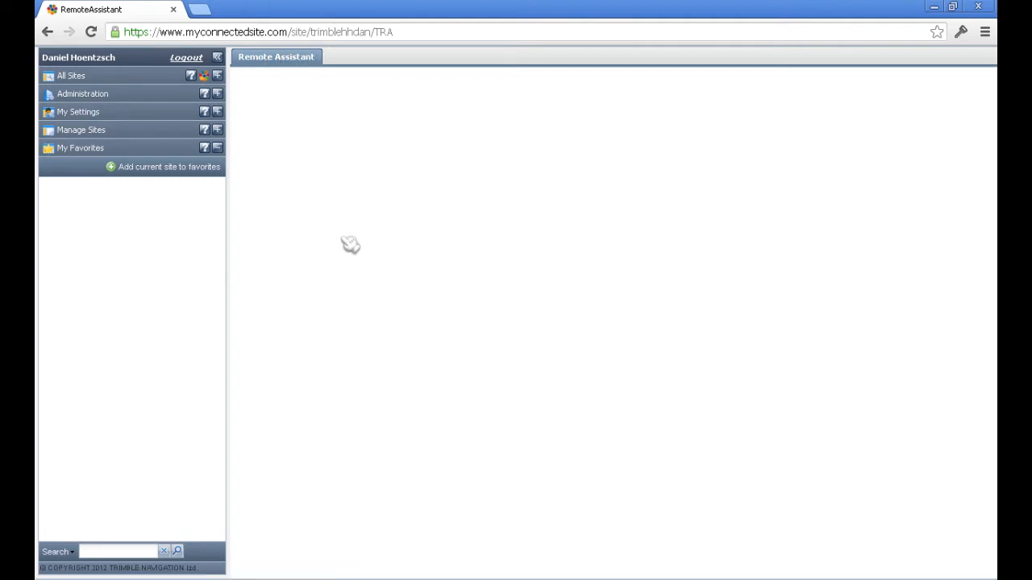
pyautogui.click(218, 93)
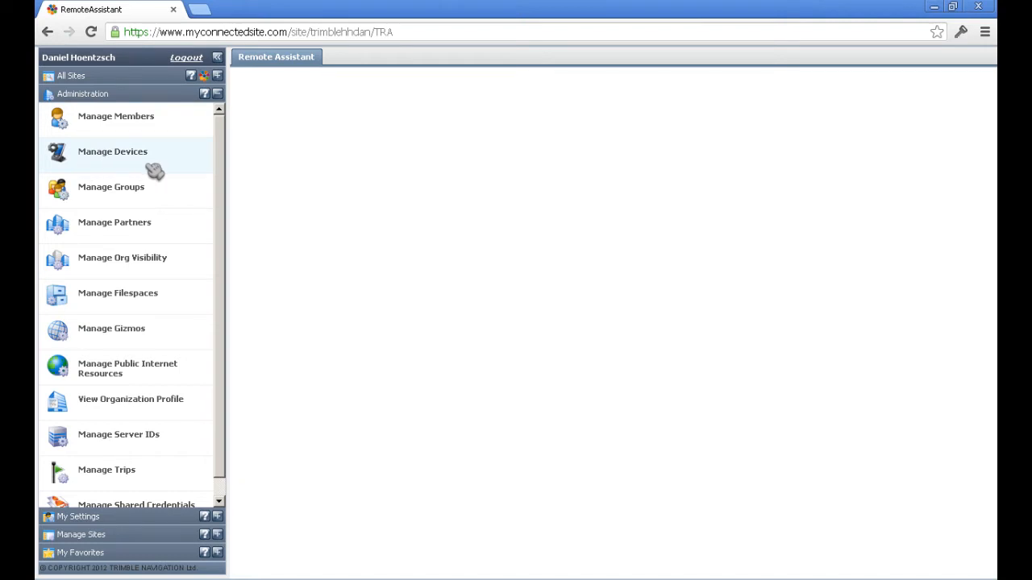
pyautogui.click(119, 155)
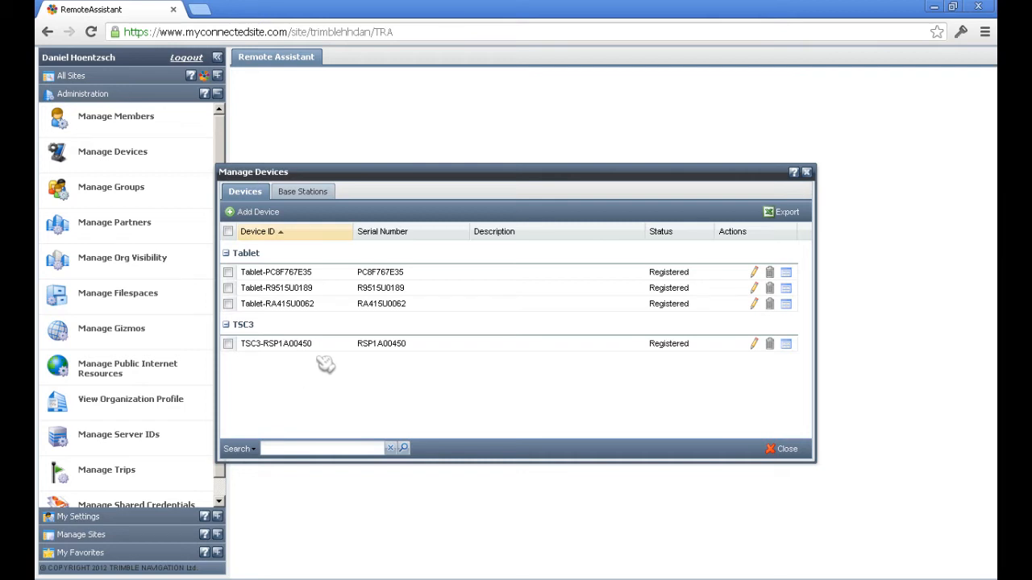
# Step: Start adding a new device and choose the TSC3 type from Trimble > Heavy Civil Construction
pyautogui.click(279, 214)
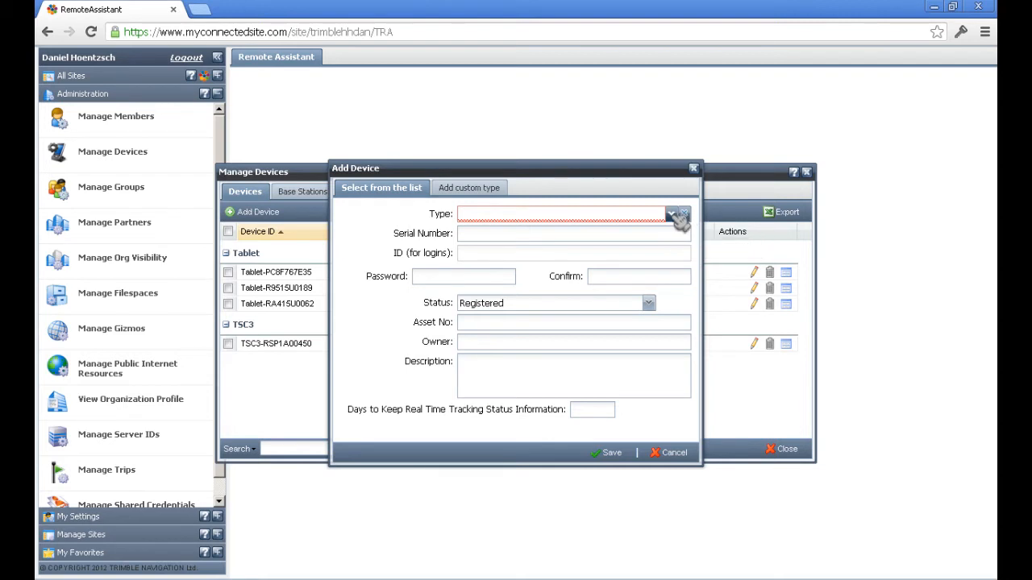
pyautogui.click(679, 216)
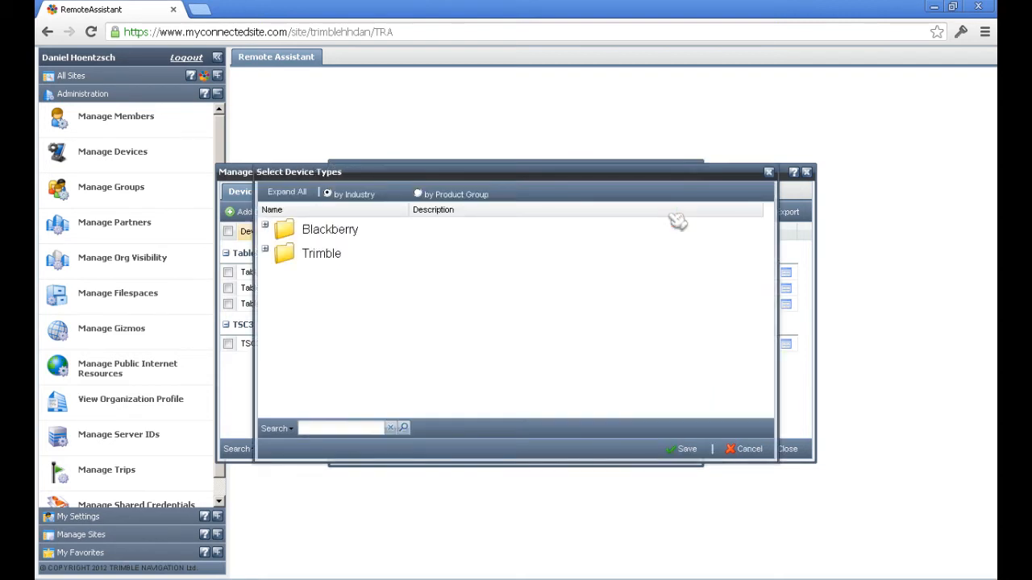
pyautogui.click(266, 249)
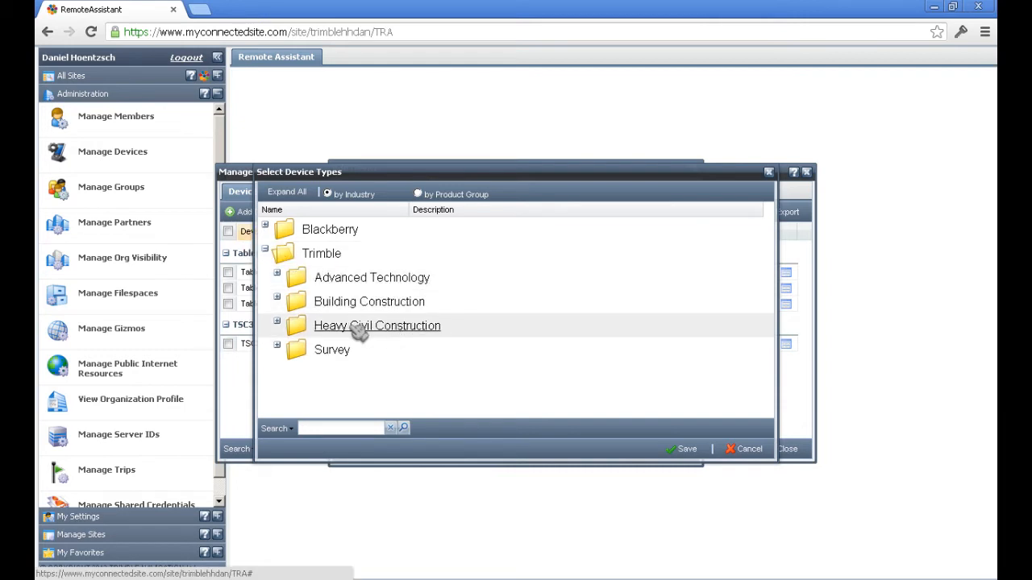
pyautogui.click(277, 321)
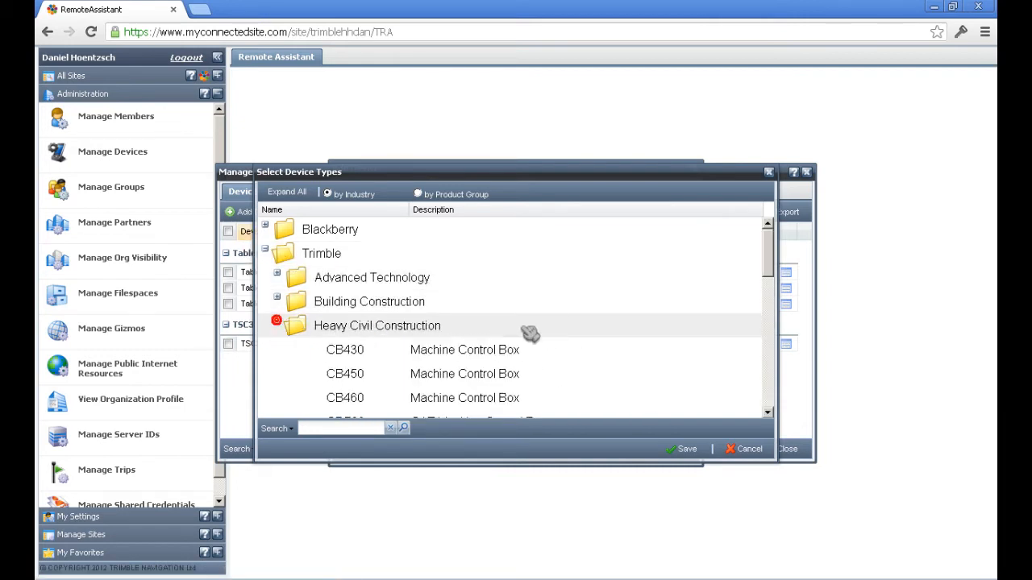
pyautogui.moveTo(768, 270); pyautogui.dragTo(774, 396)
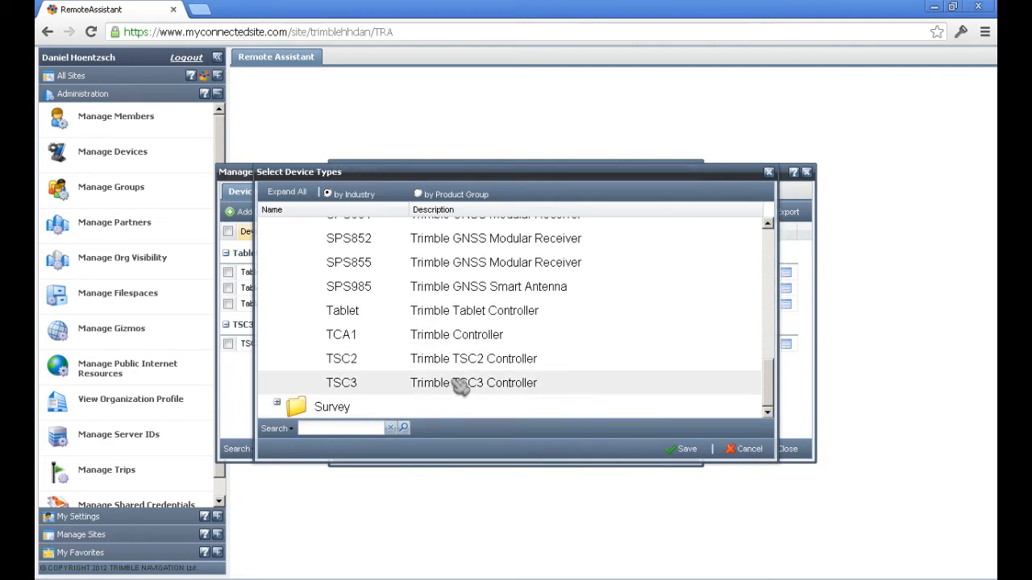
pyautogui.click(564, 387)
pyautogui.click(685, 451)
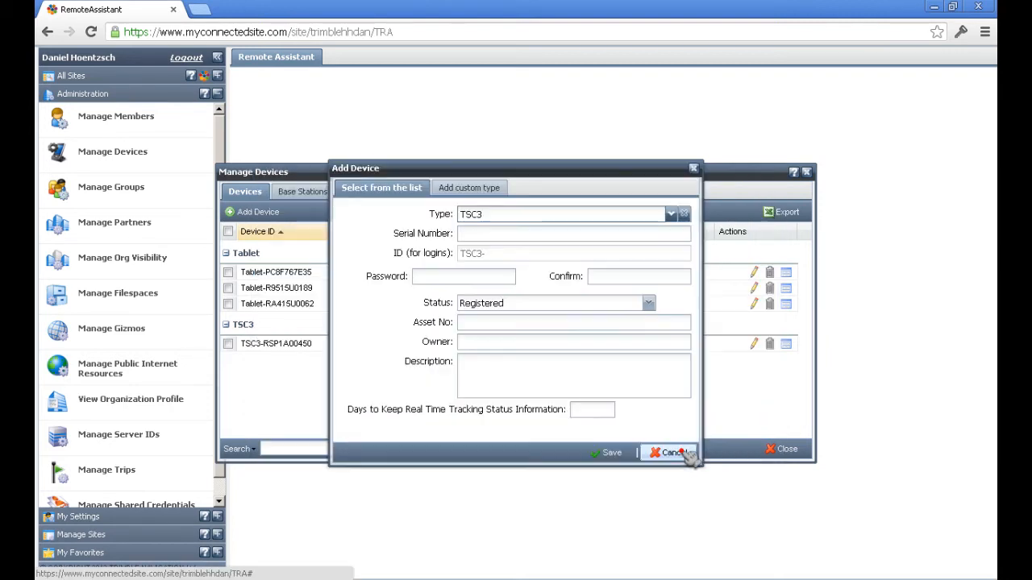
# Step: Enter RS0PC11679 as the device's serial number
pyautogui.click(464, 234)
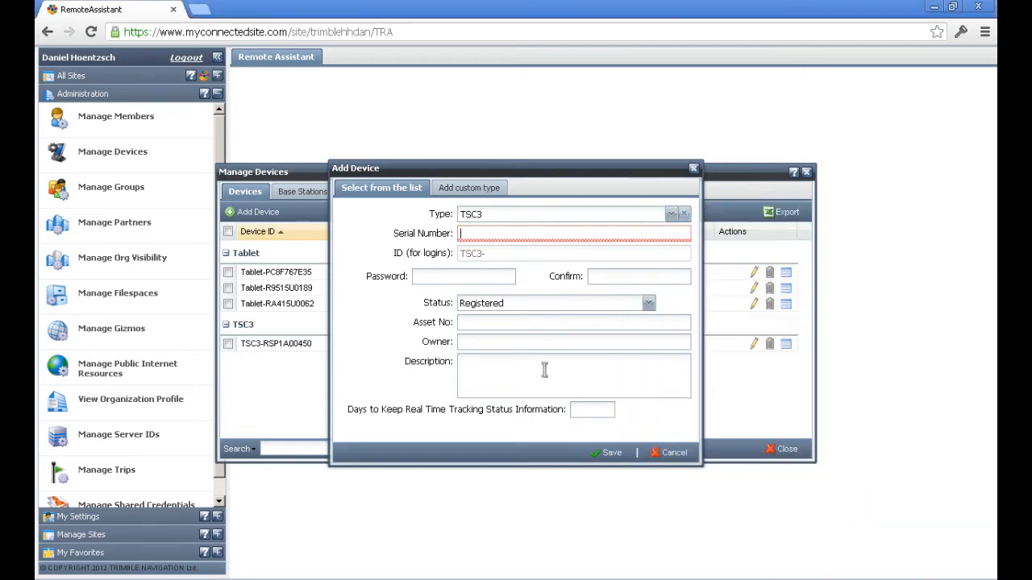
pyautogui.write('RS0PC11679')
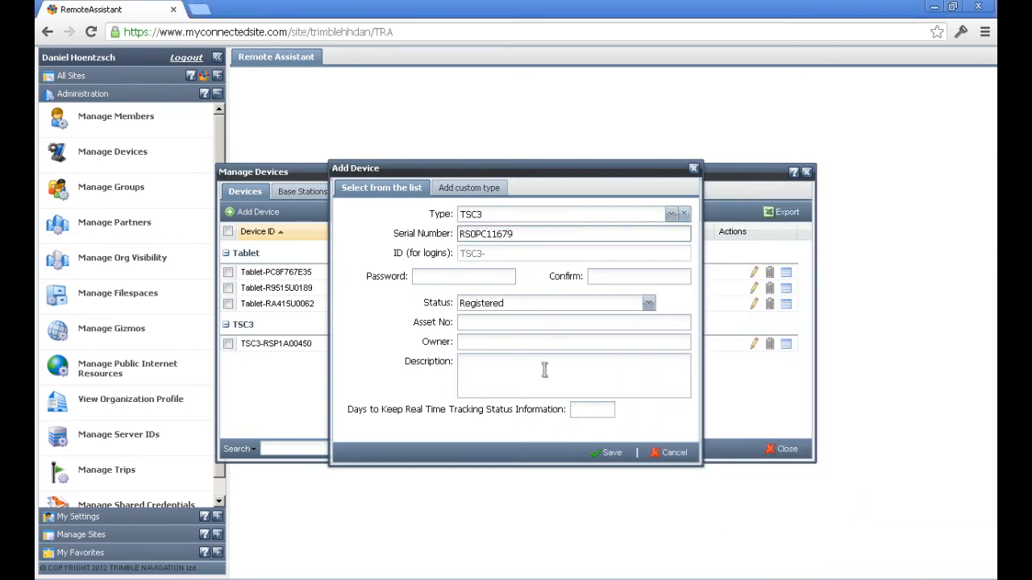
pyautogui.press('Tab')
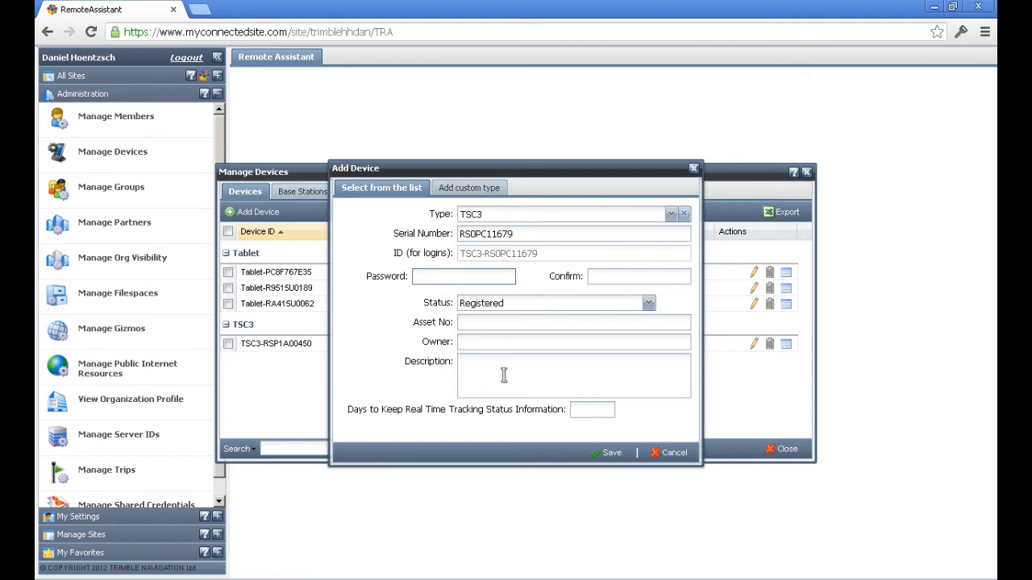
# Step: Enter the device password and repeat it in the confirmation field
pyautogui.write('•••••••')
pyautogui.press('Tab')
pyautogui.write('••••')
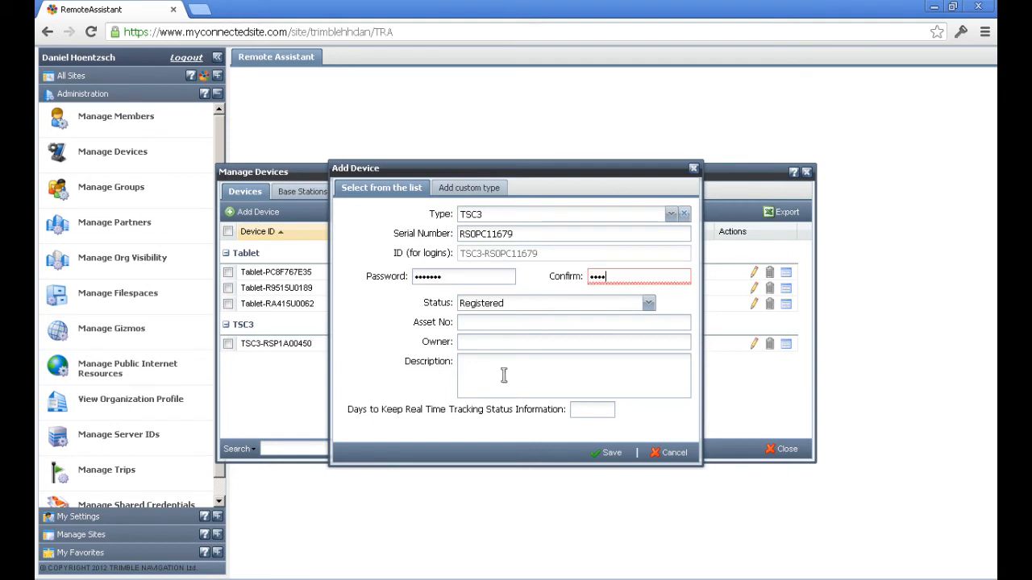
pyautogui.write('•••')
# Step: Fill in the owner's full name, enter a description naming it as the owner's TSC3, and save the device
pyautogui.click(479, 345)
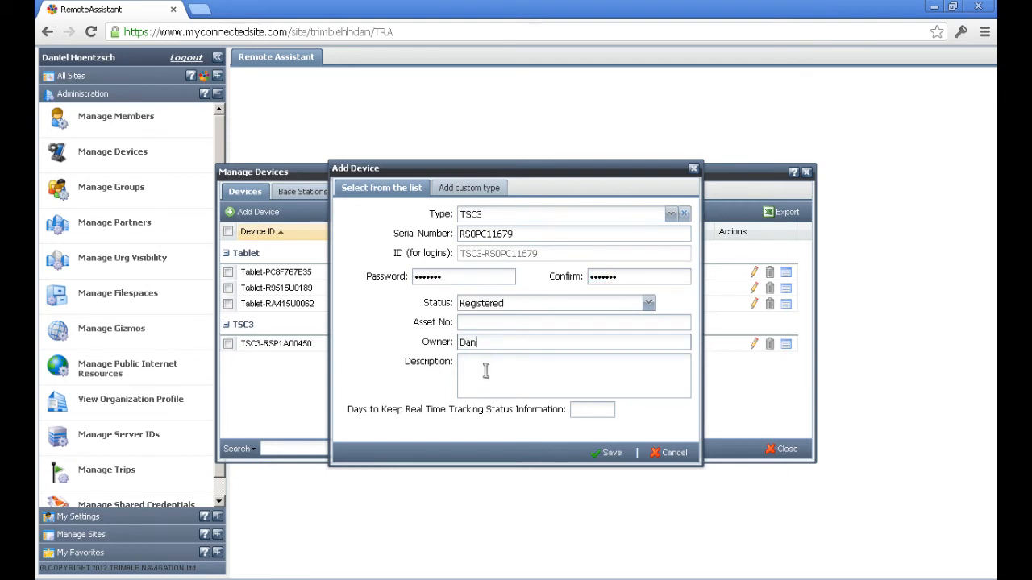
pyautogui.click(485, 370)
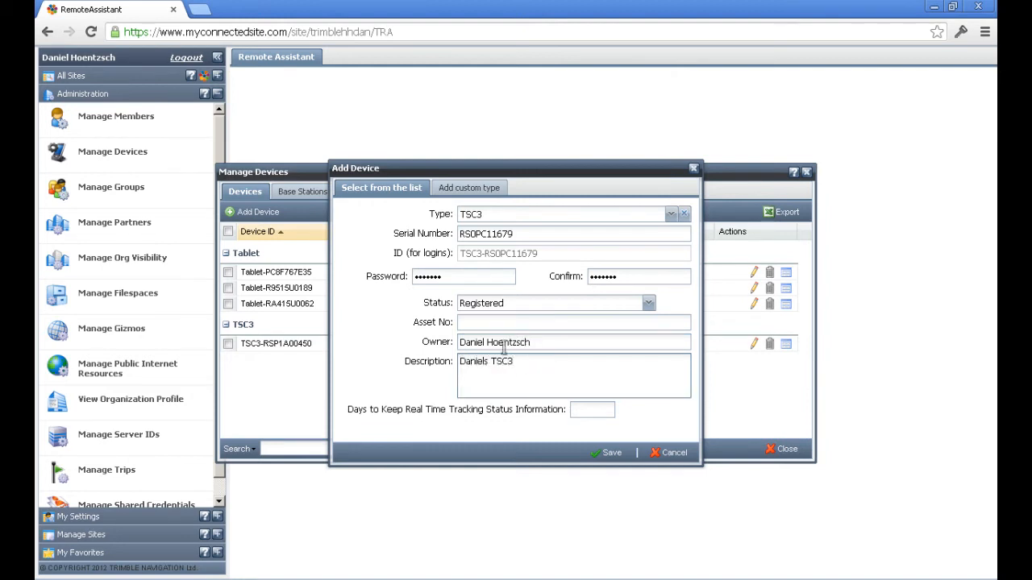
pyautogui.click(606, 453)
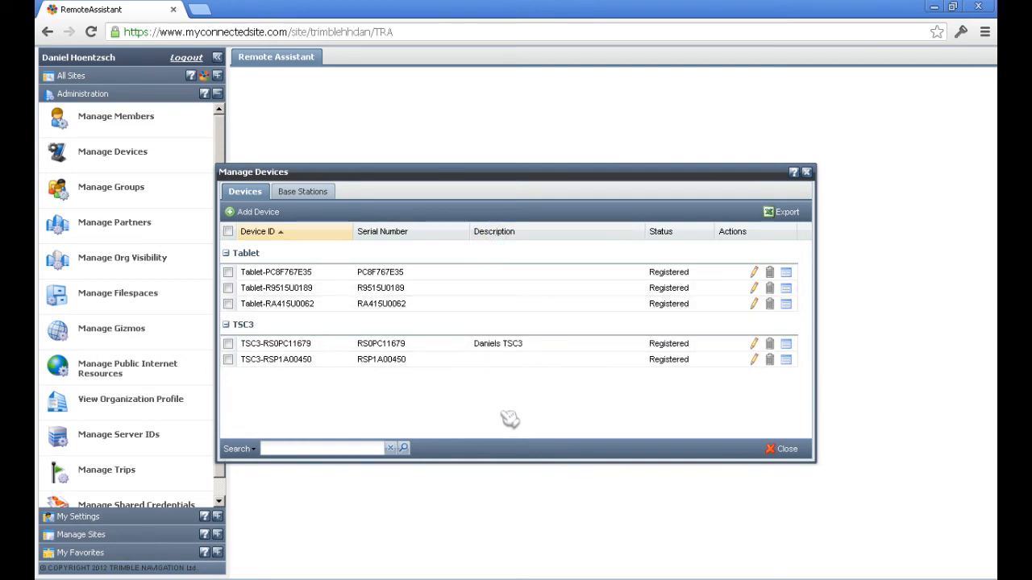
# Step: Add another device of type CB460 from Trimble > Heavy Civil Construction with serial number 0202J019SW
pyautogui.click(258, 212)
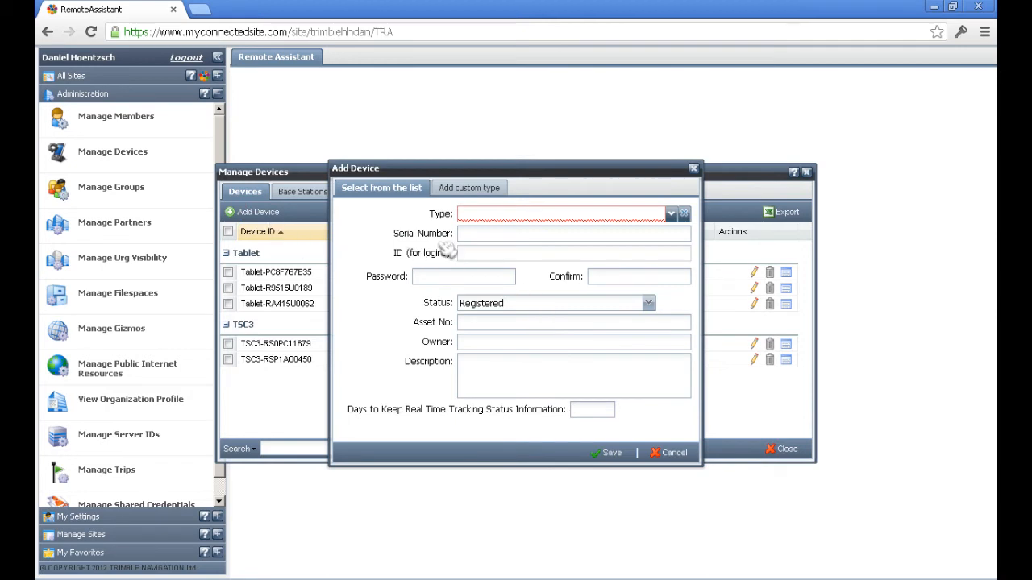
pyautogui.click(683, 213)
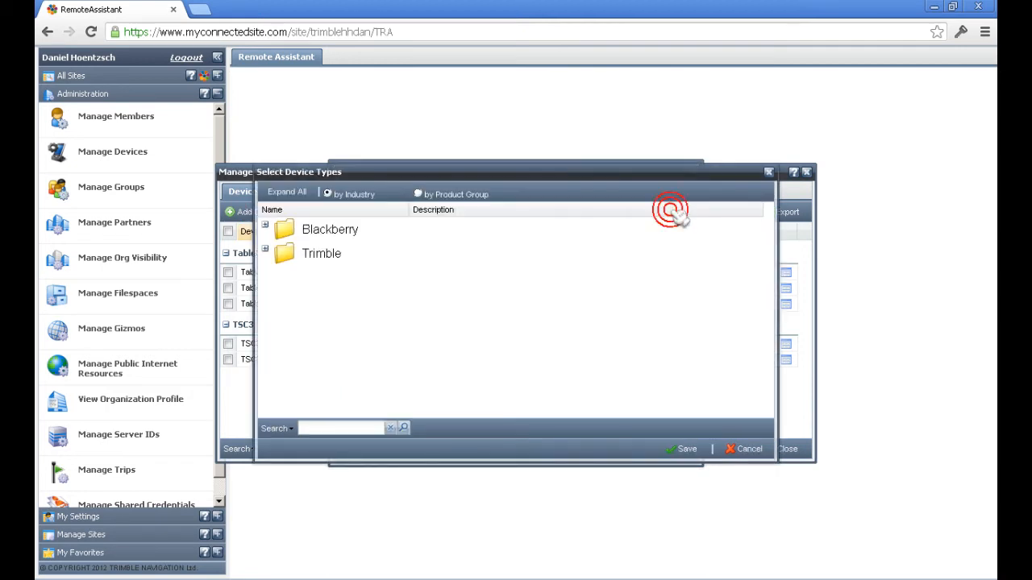
pyautogui.click(265, 249)
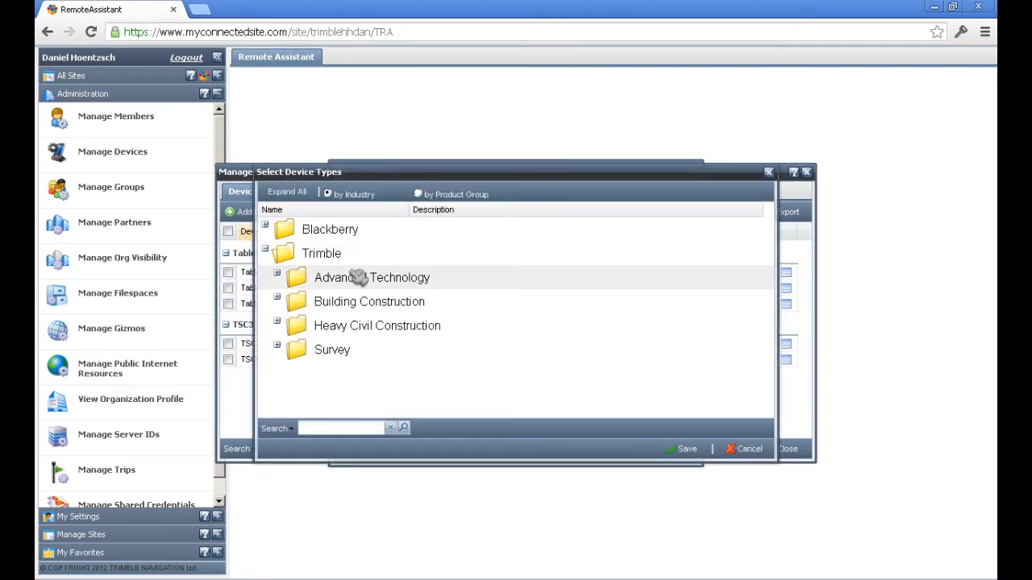
pyautogui.click(276, 319)
pyautogui.moveTo(766, 251); pyautogui.dragTo(767, 274)
pyautogui.click(525, 303)
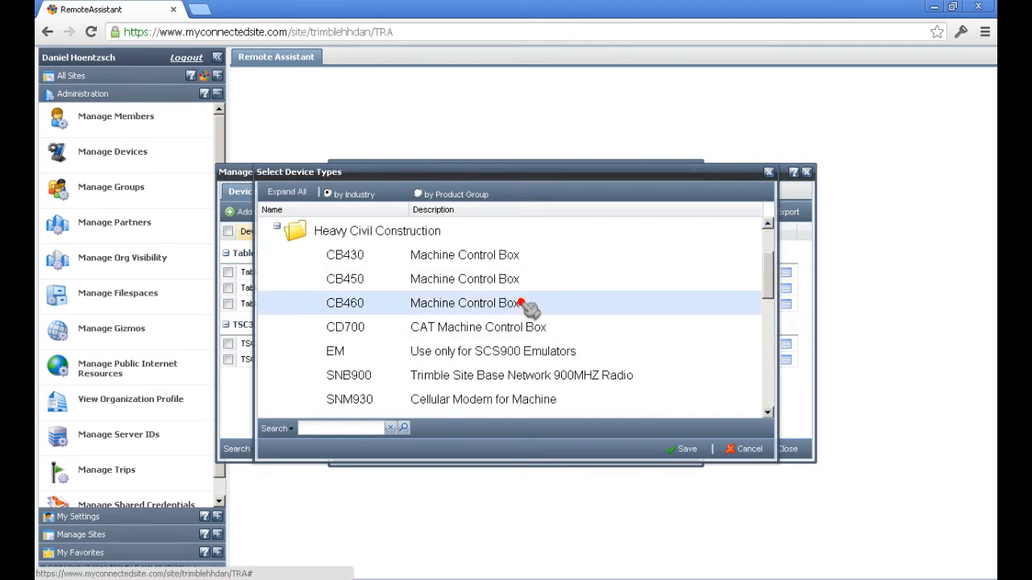
pyautogui.click(681, 448)
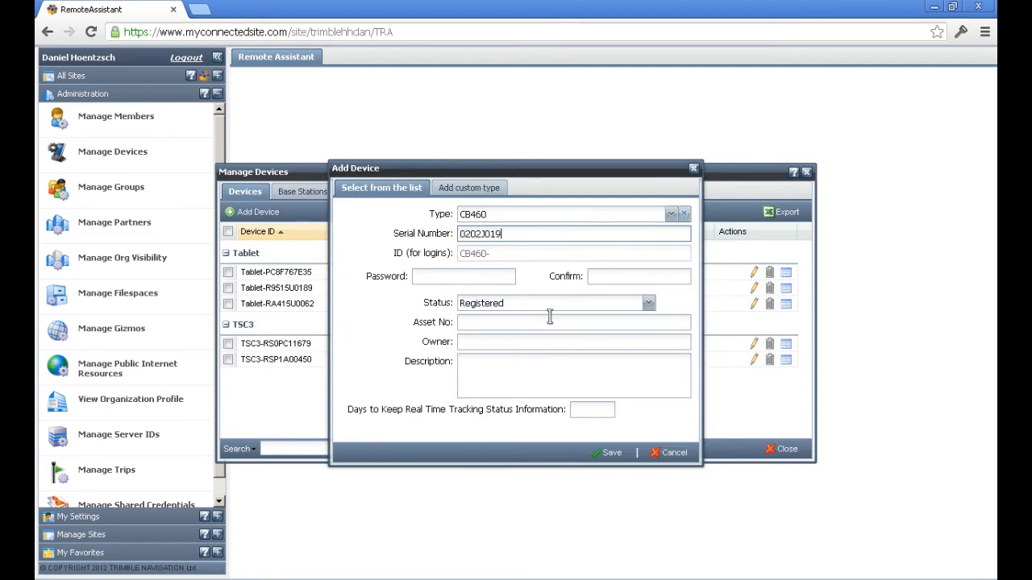
pyautogui.press('Tab')
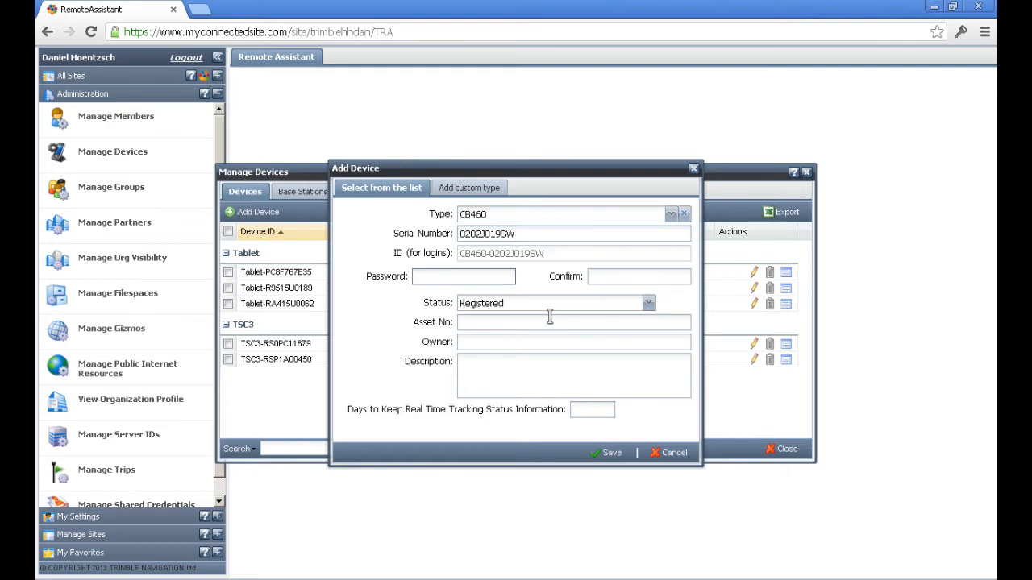
# Step: Enter the CB460 device password and repeat it in the confirmation field
pyautogui.write('•••')
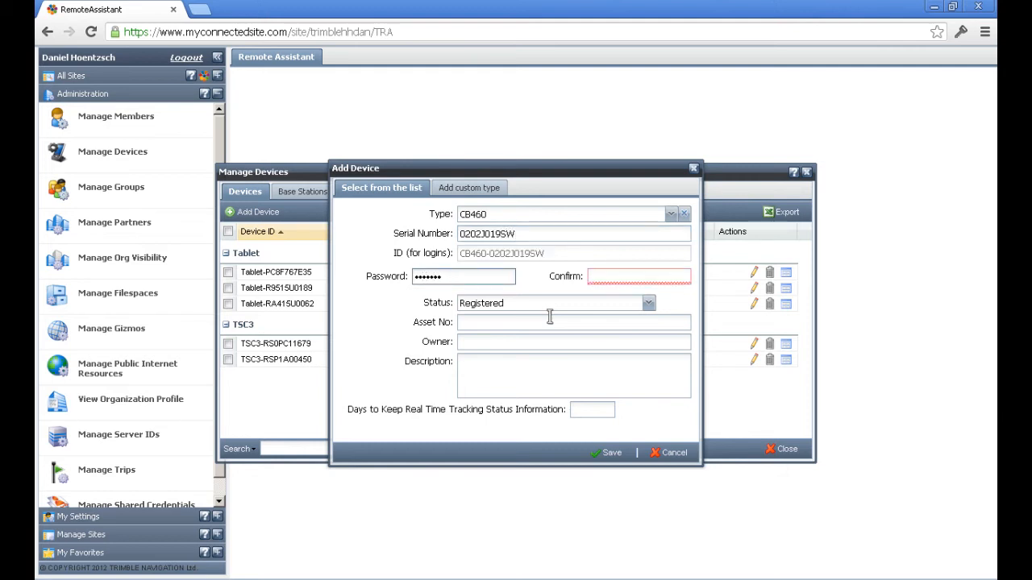
pyautogui.press('Tab')
pyautogui.write('•••••••')
pyautogui.press('Tab')
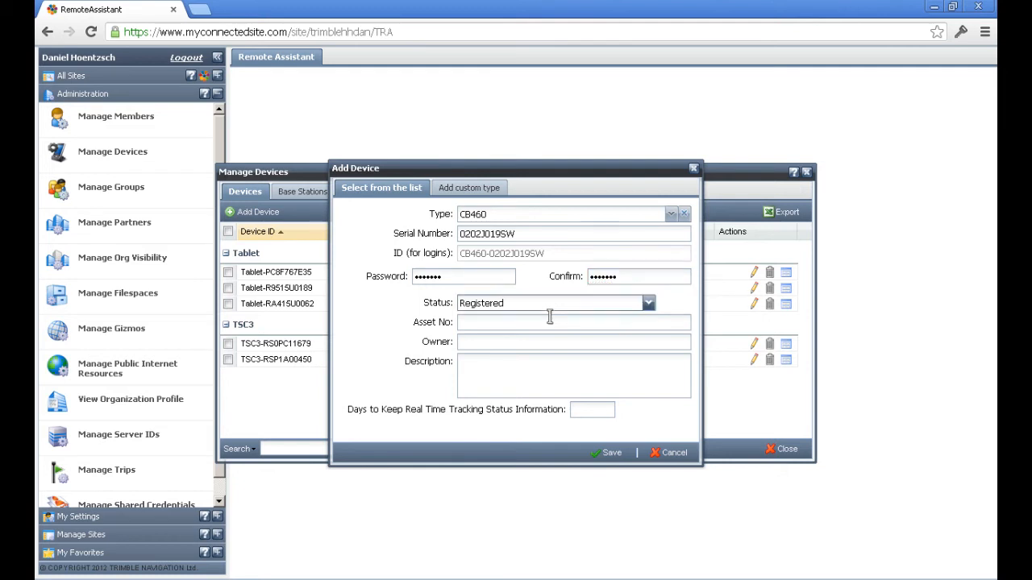
# Step: Fill in the owner's full name, enter a description naming it as the owner's dozer, and save the device
pyautogui.click(511, 341)
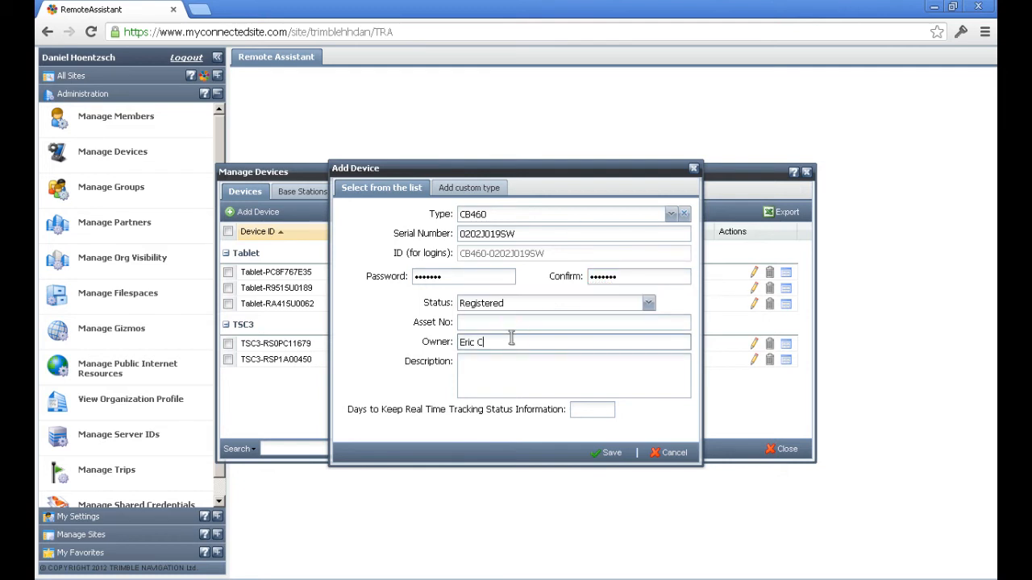
pyautogui.press('Tab')
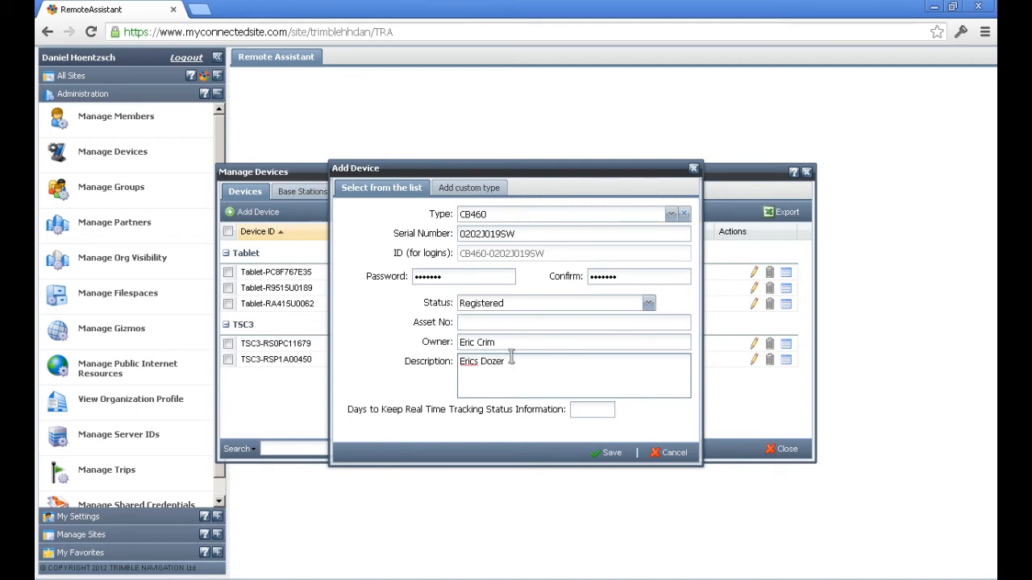
pyautogui.moveTo(517, 364); pyautogui.dragTo(481, 360)
pyautogui.click(540, 379)
pyautogui.click(606, 452)
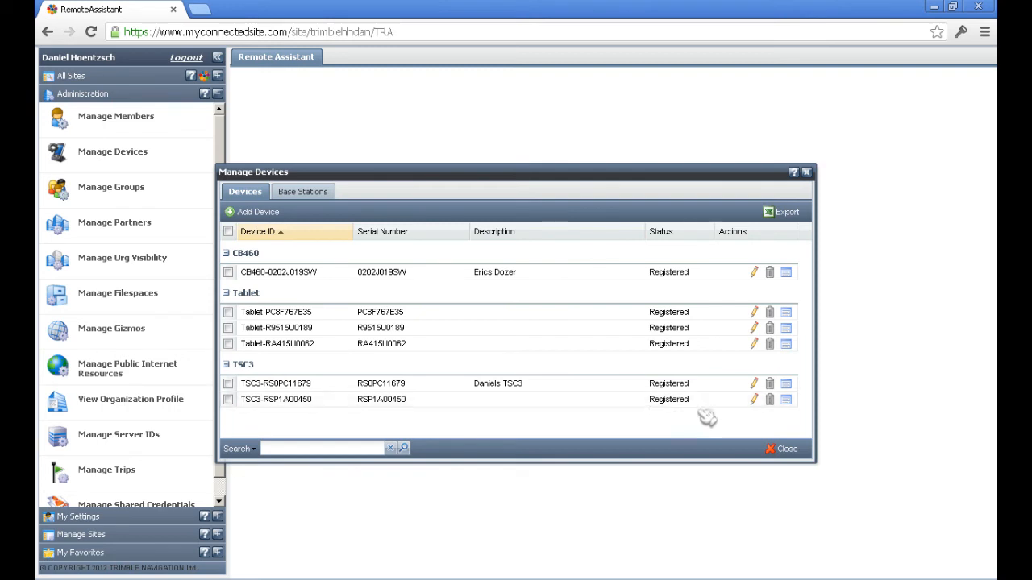
# Step: Close device management and add the Device Monitor gizmo to the site, refreshing its device list
pyautogui.click(783, 450)
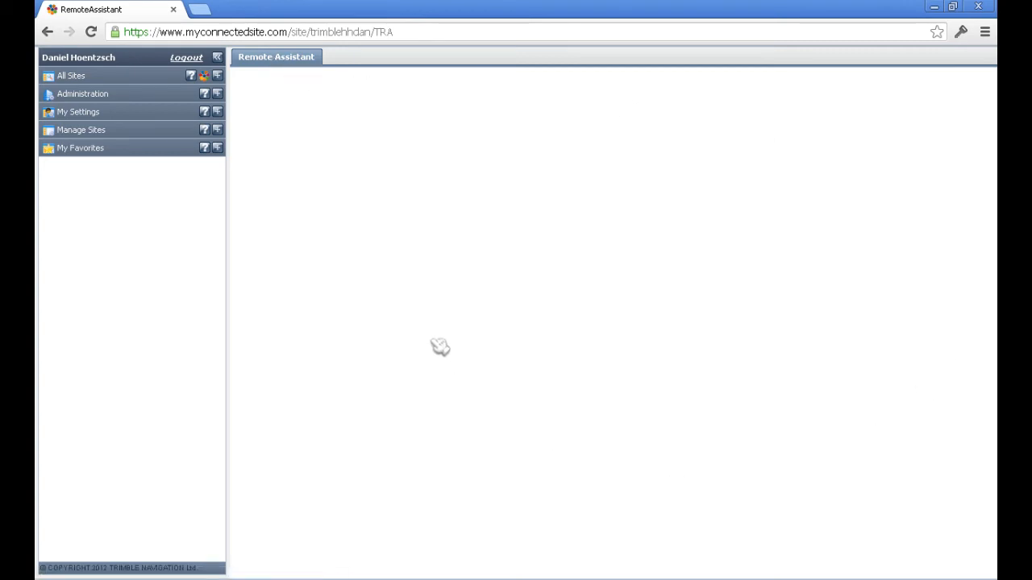
pyautogui.click(218, 130)
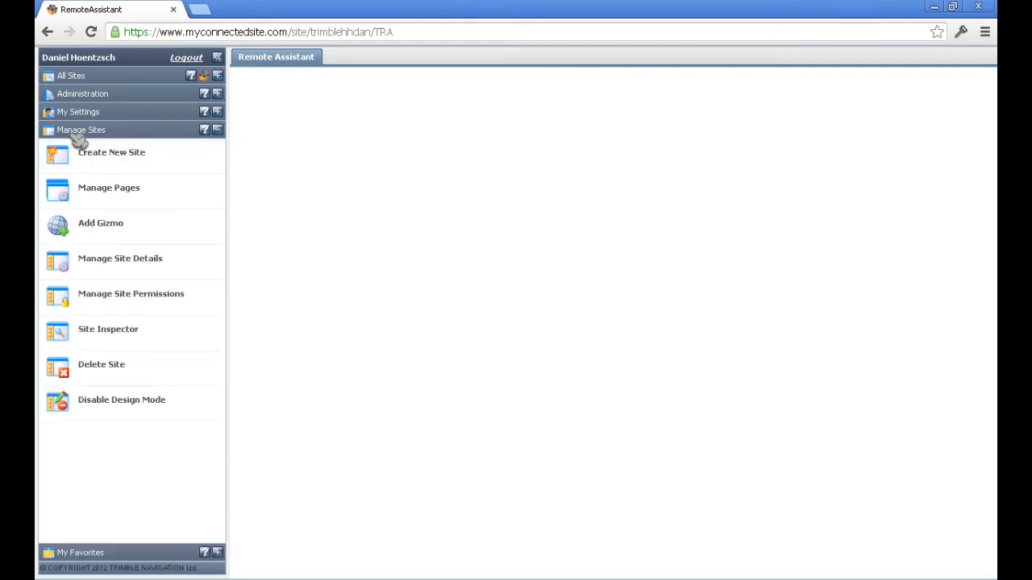
pyautogui.click(74, 233)
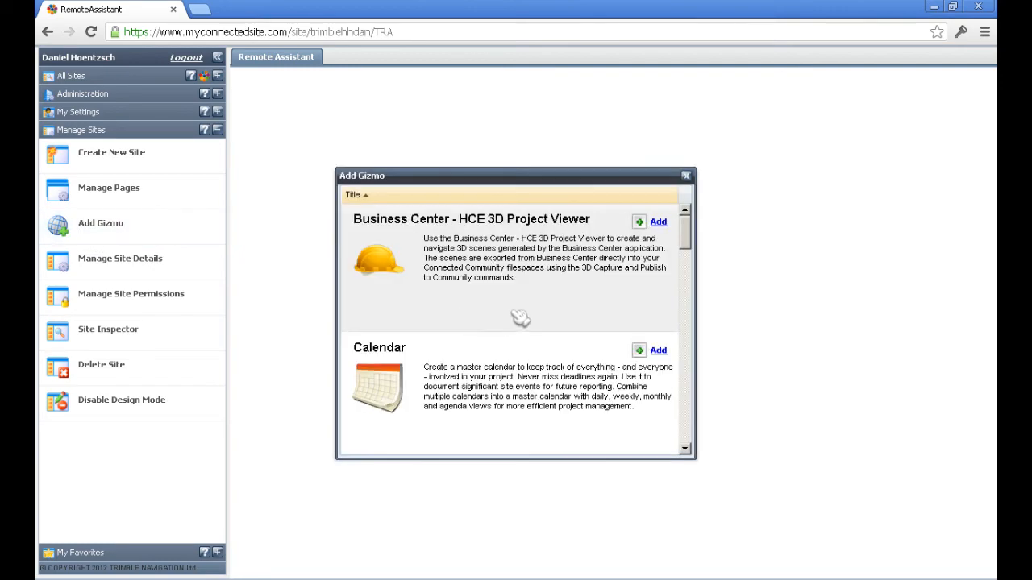
pyautogui.scroll(-5, 691, 242)
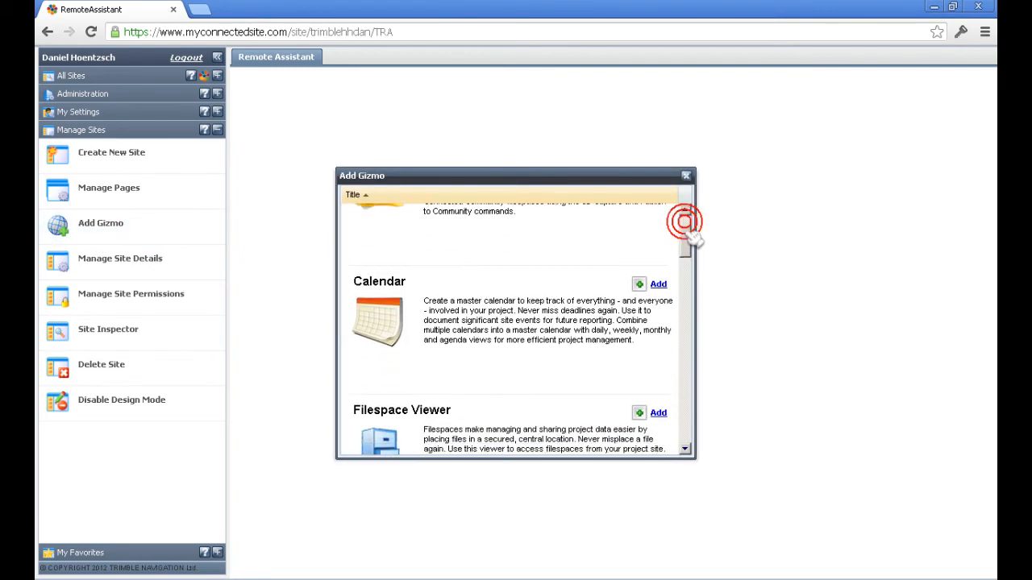
pyautogui.moveTo(690, 250); pyautogui.dragTo(693, 289)
pyautogui.click(658, 257)
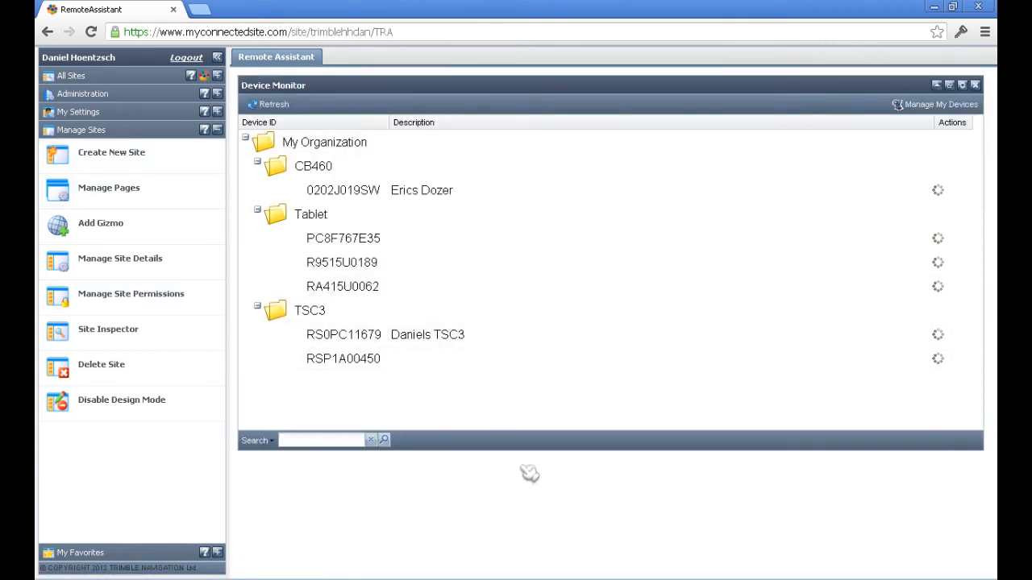
pyautogui.click(273, 104)
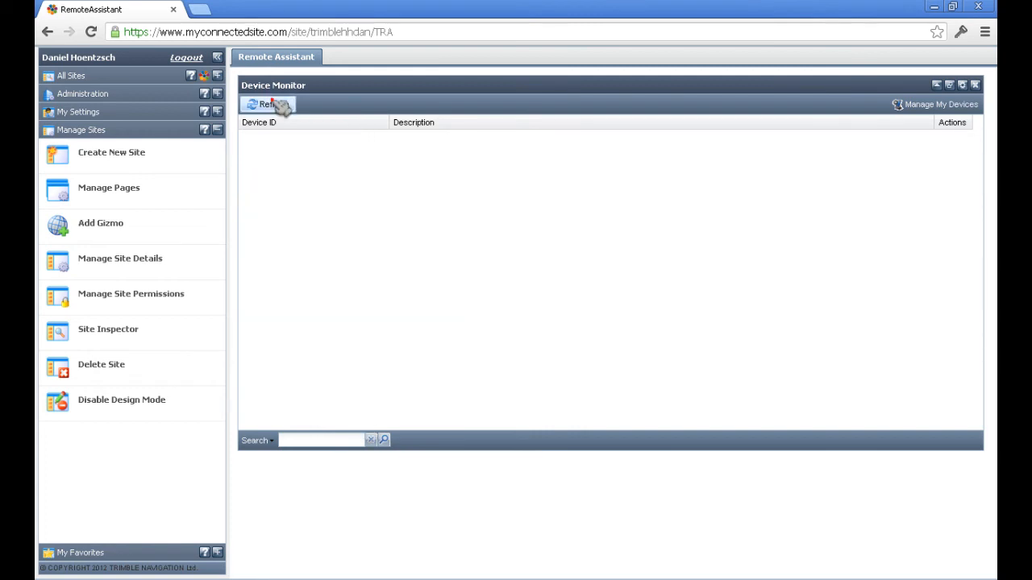